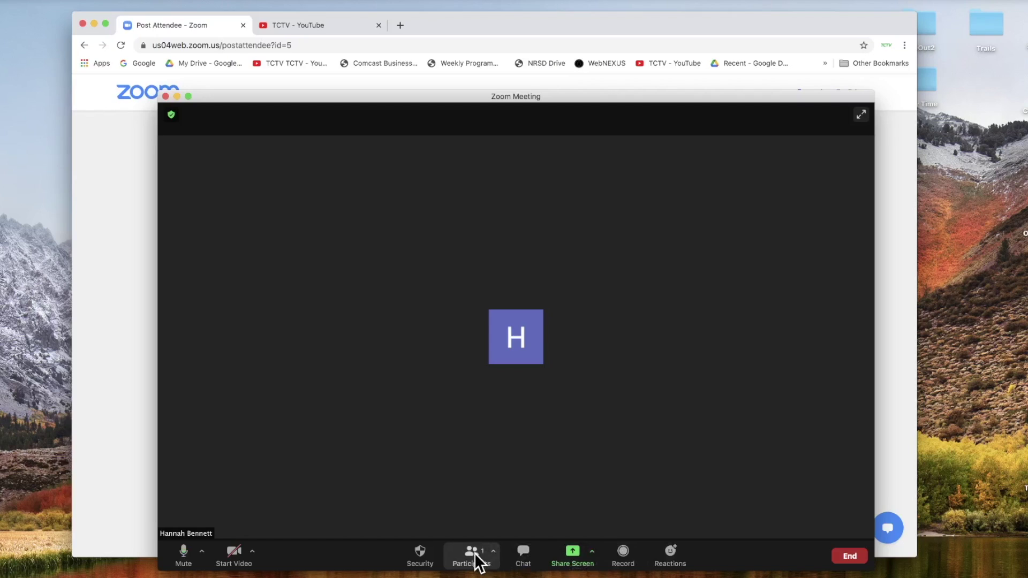
- Show the Participants list and open More on your own entry to reveal Rename
{"action": "left_click", "coordinate": [474, 553]}
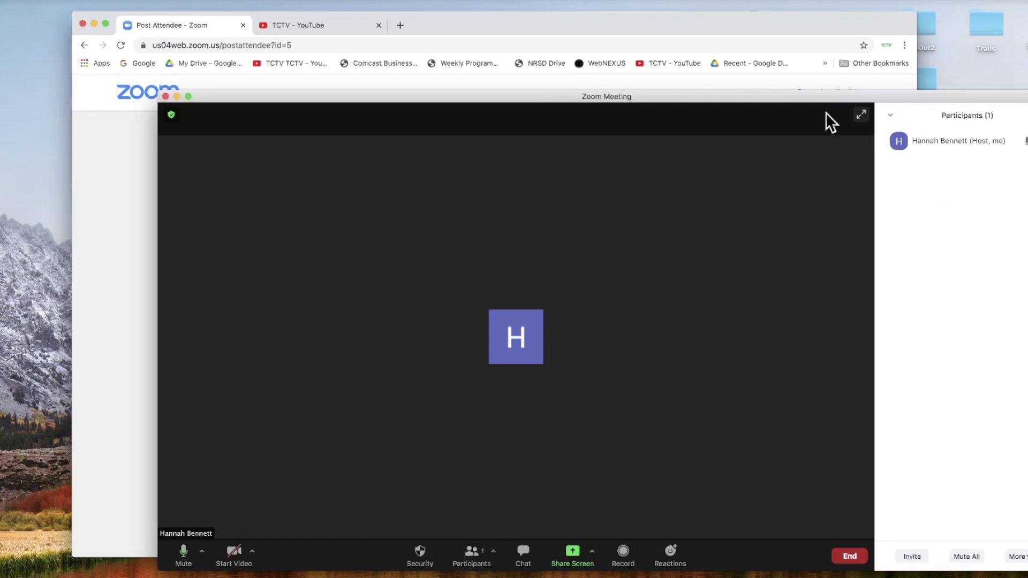
{"action": "left_click_drag", "start_coordinate": [815, 98], "coordinate": [786, 86]}
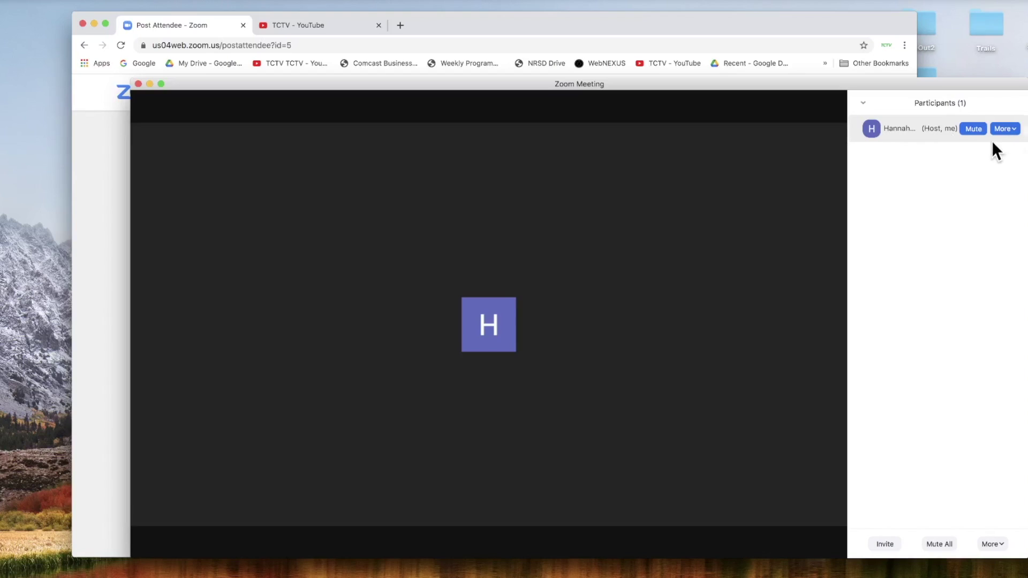
{"action": "left_click", "coordinate": [998, 132]}
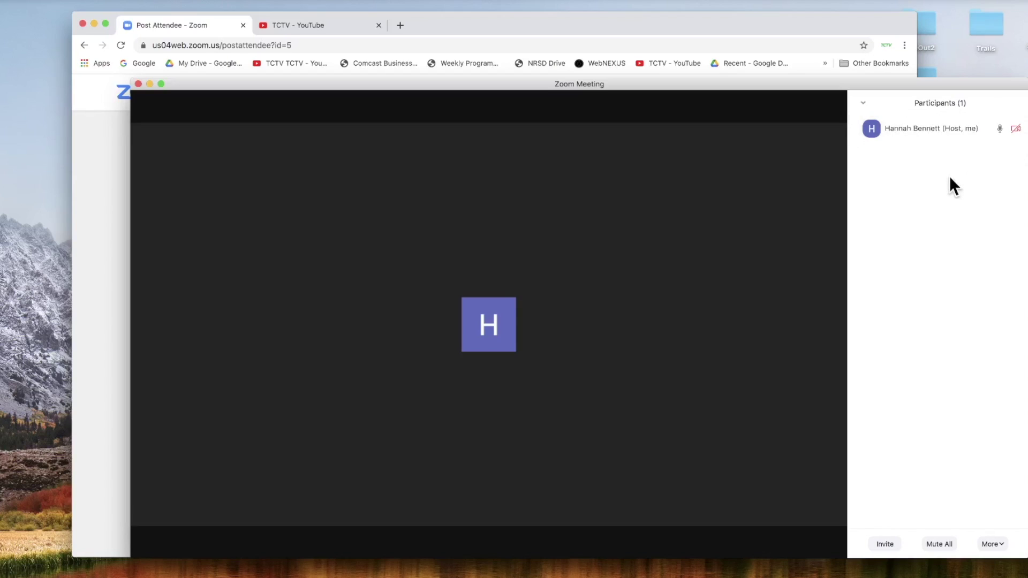
{"action": "mouse_move", "coordinate": [758, 152]}
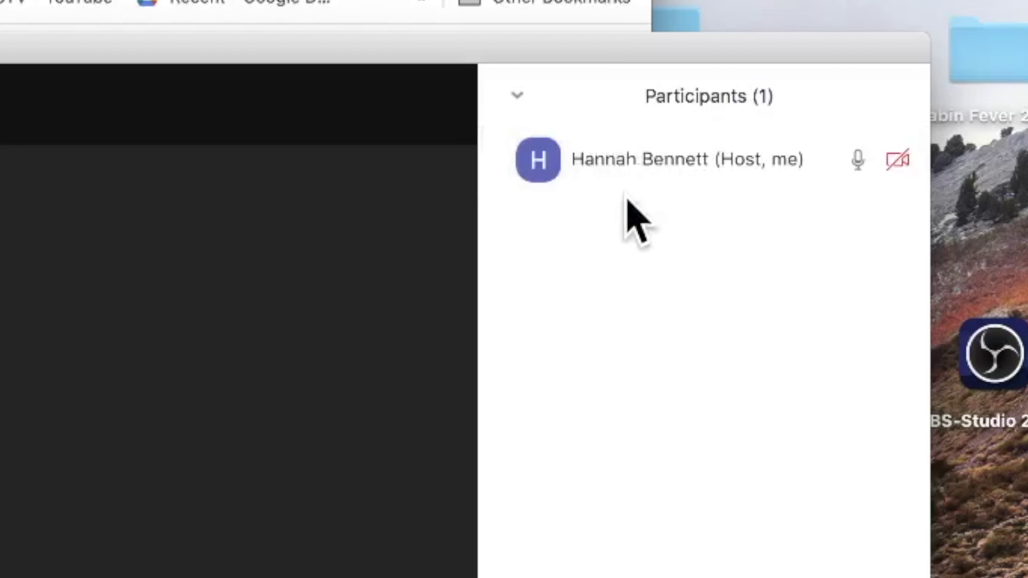
{"action": "mouse_move", "coordinate": [945, 130]}
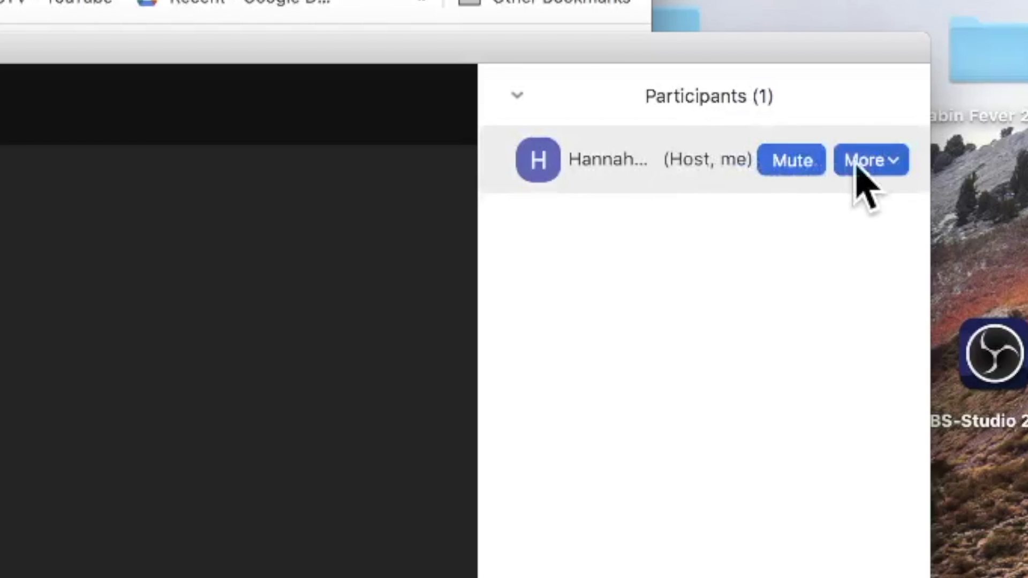
{"action": "left_click", "coordinate": [889, 162]}
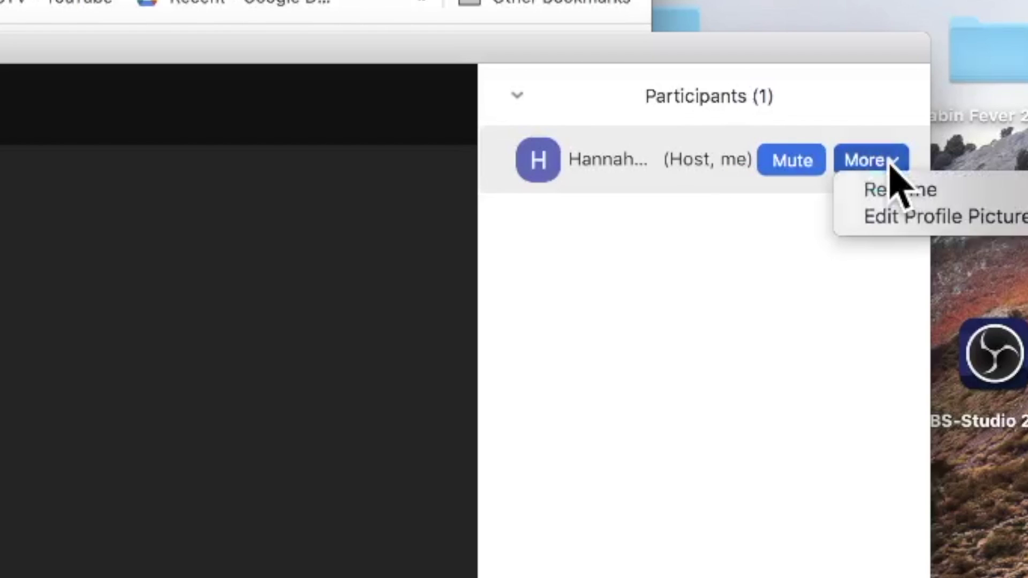
{"action": "left_click", "coordinate": [883, 162]}
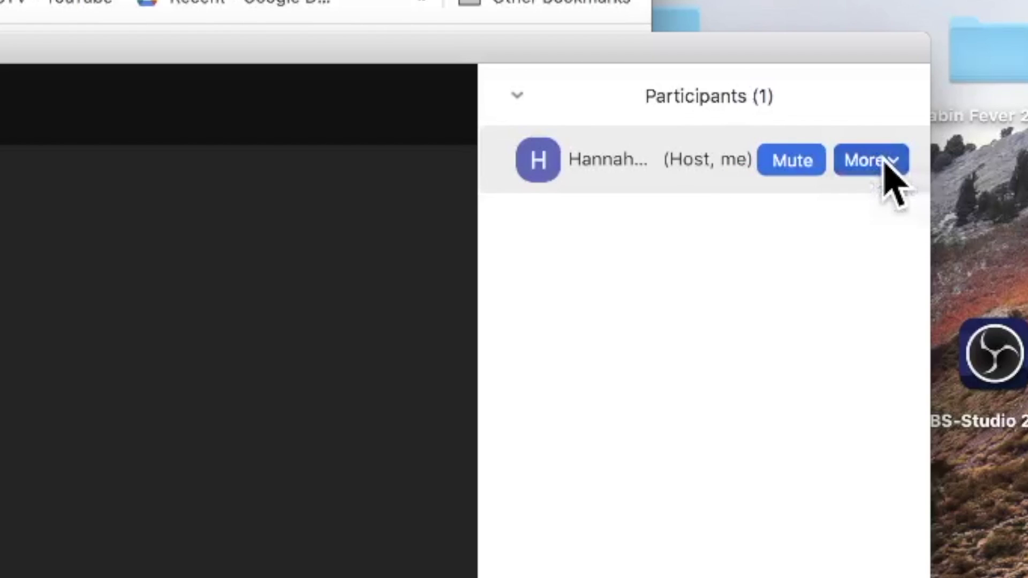
{"action": "left_click", "coordinate": [884, 161]}
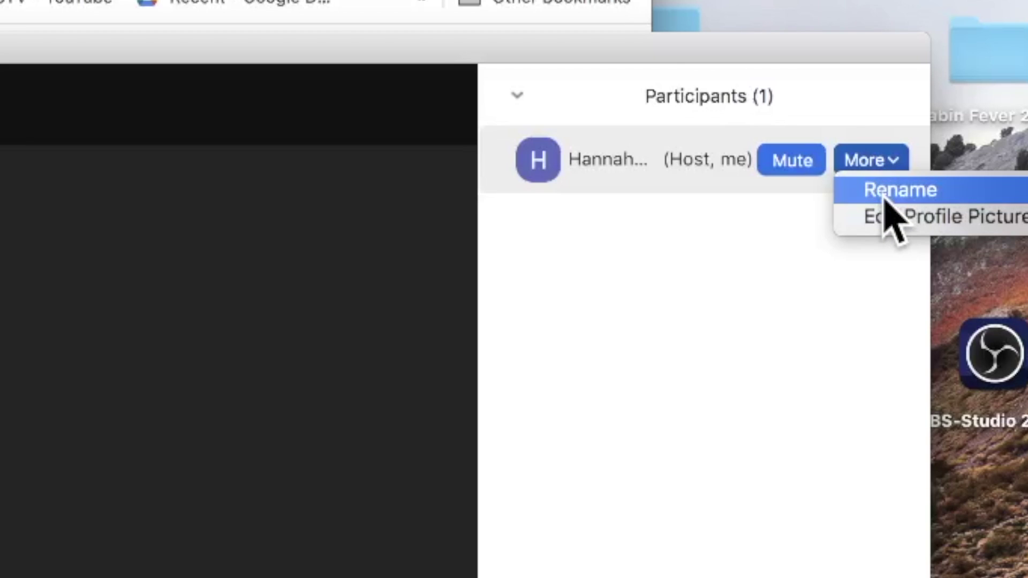
- Rename yourself in the meeting to 'TCTV Media Producer'
{"action": "left_click", "coordinate": [884, 193]}
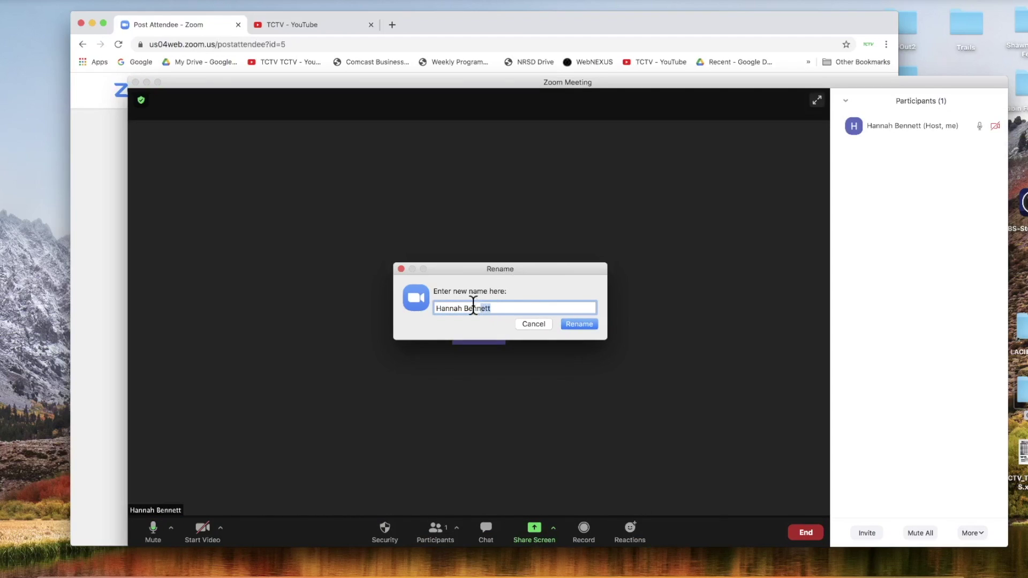
{"action": "key", "text": "BackSpace"}
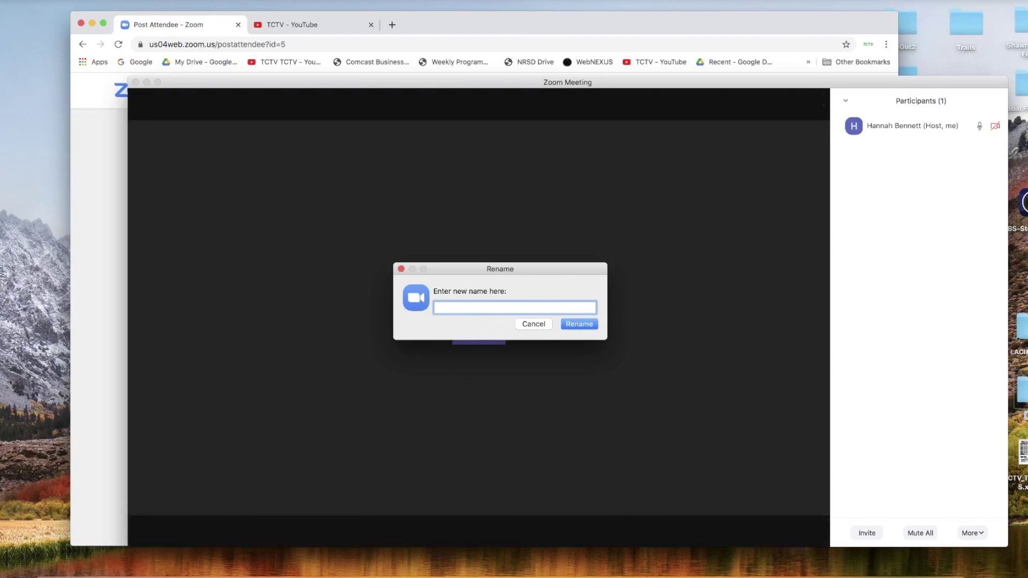
{"action": "type", "text": "TCTV Media Producer"}
{"action": "left_click", "coordinate": [579, 324]}
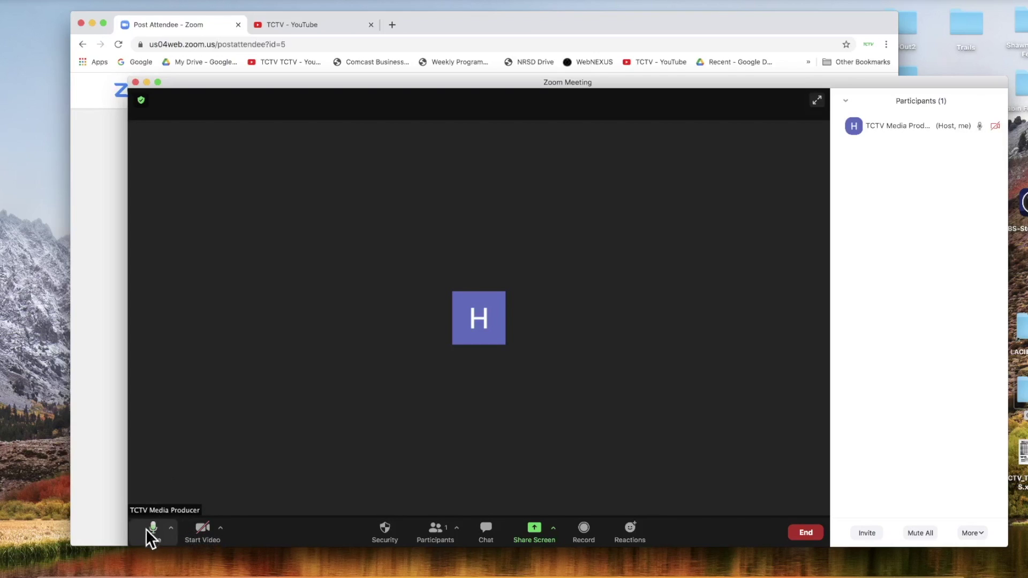
- Reopen Rename and replace 'TCTV Media Producer' with your real full name
{"action": "mouse_move", "coordinate": [988, 131]}
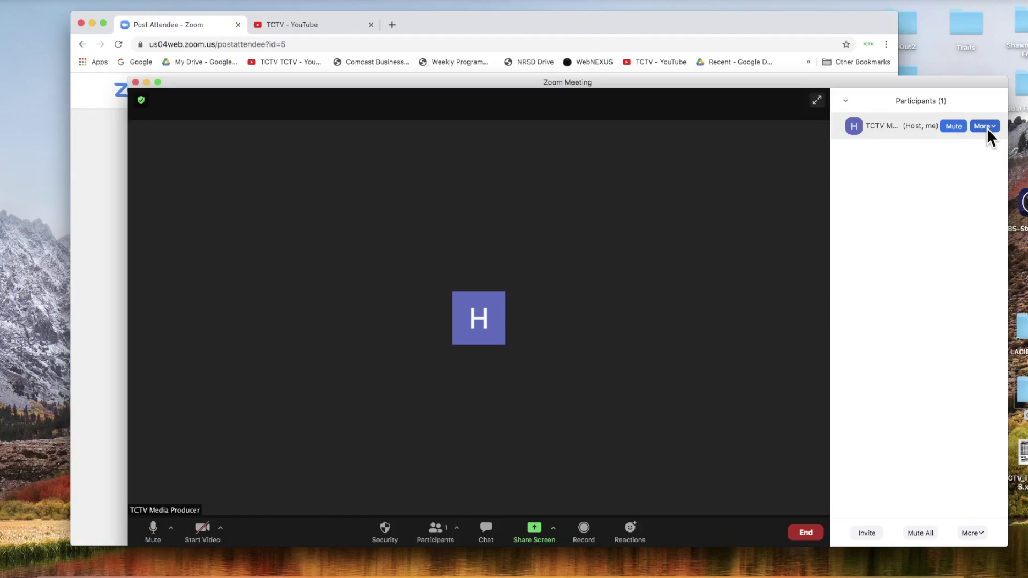
{"action": "left_click", "coordinate": [986, 126]}
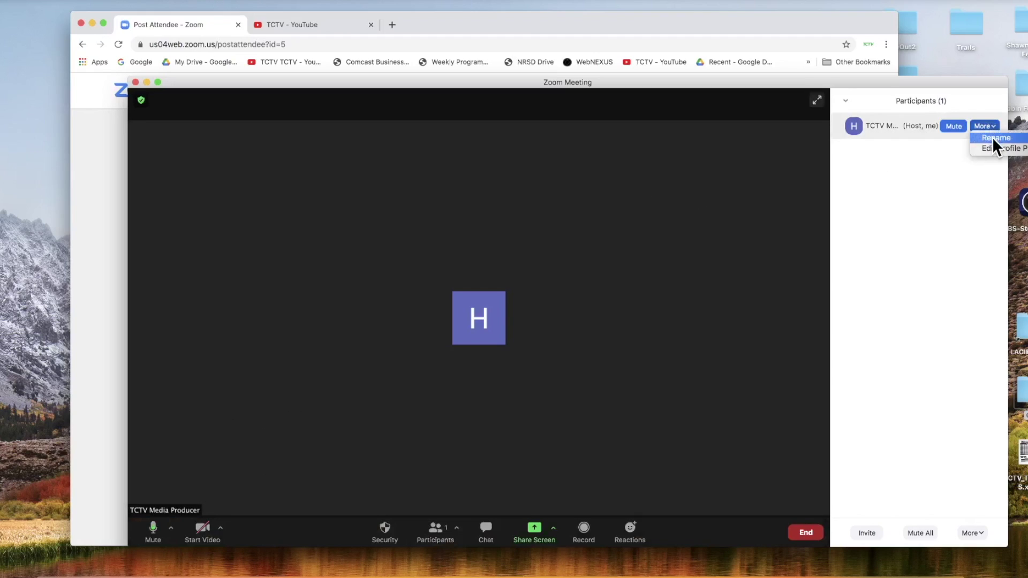
{"action": "left_click", "coordinate": [992, 138]}
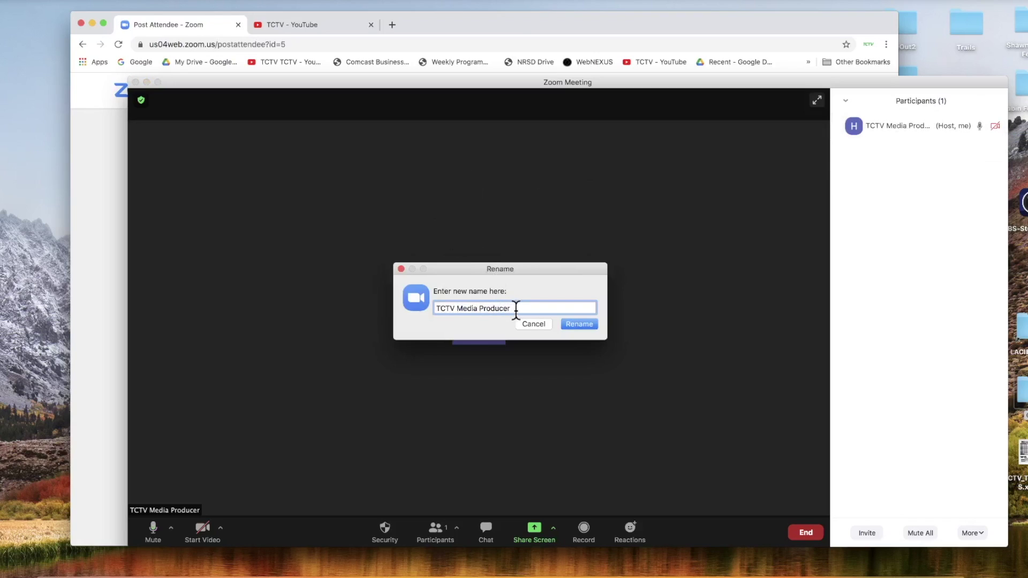
{"action": "left_click_drag", "start_coordinate": [513, 308], "coordinate": [425, 308]}
{"action": "key", "text": "BackSpace"}
{"action": "type", "text": "Hannah Bennett"}
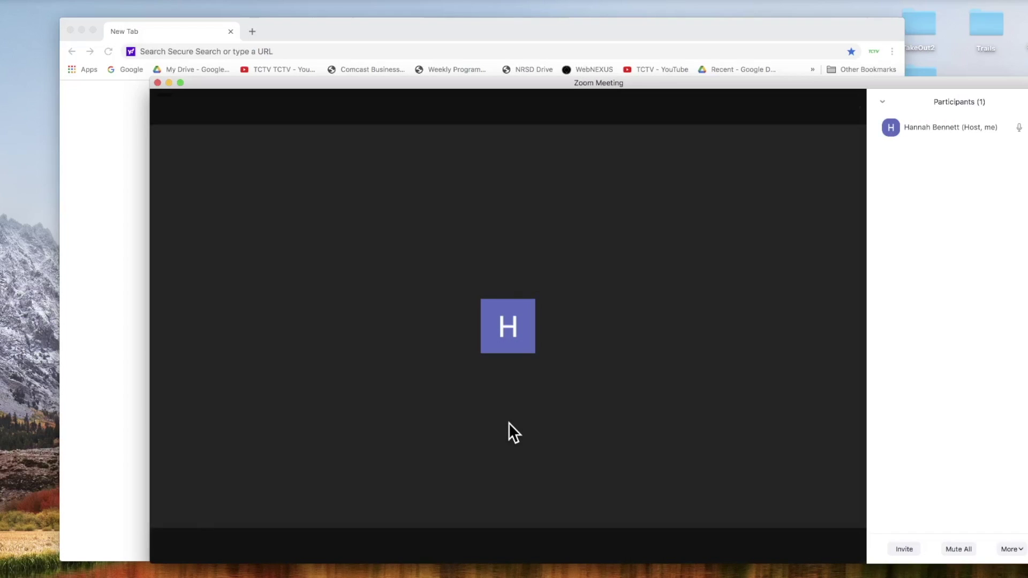
- Bring up the meeting toolbar over the video tile, now labelled with your real name
{"action": "mouse_move", "coordinate": [511, 422]}
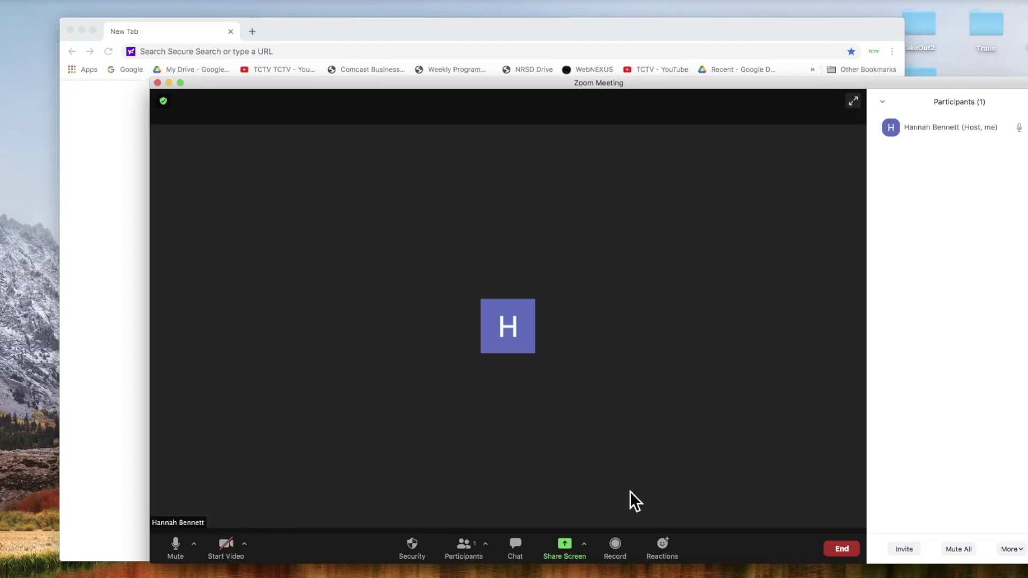
- In Share Screen, select the 'Google Chrome - New Tab' window with computer sound left off
{"action": "left_click", "coordinate": [554, 547]}
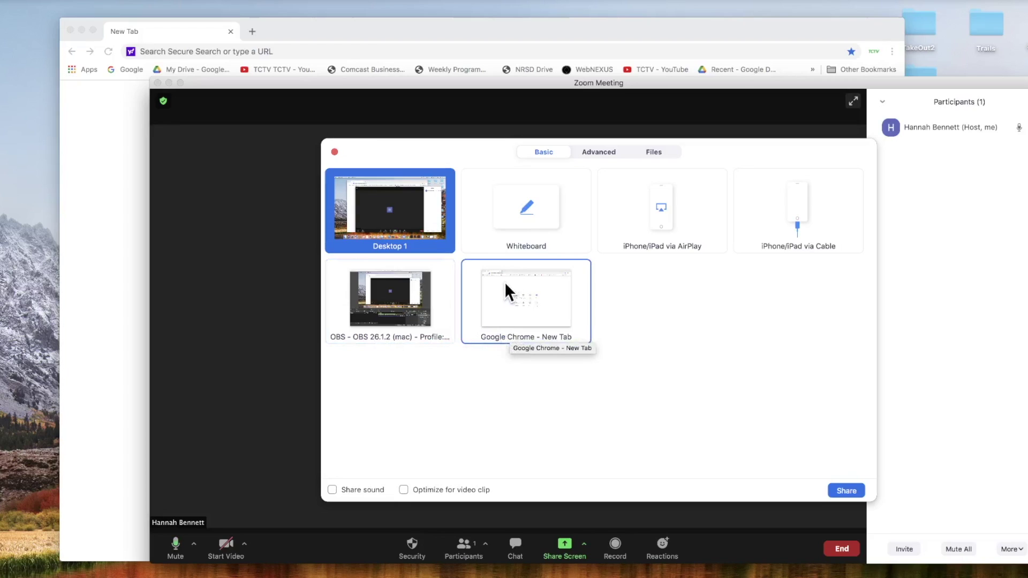
{"action": "left_click", "coordinate": [519, 283]}
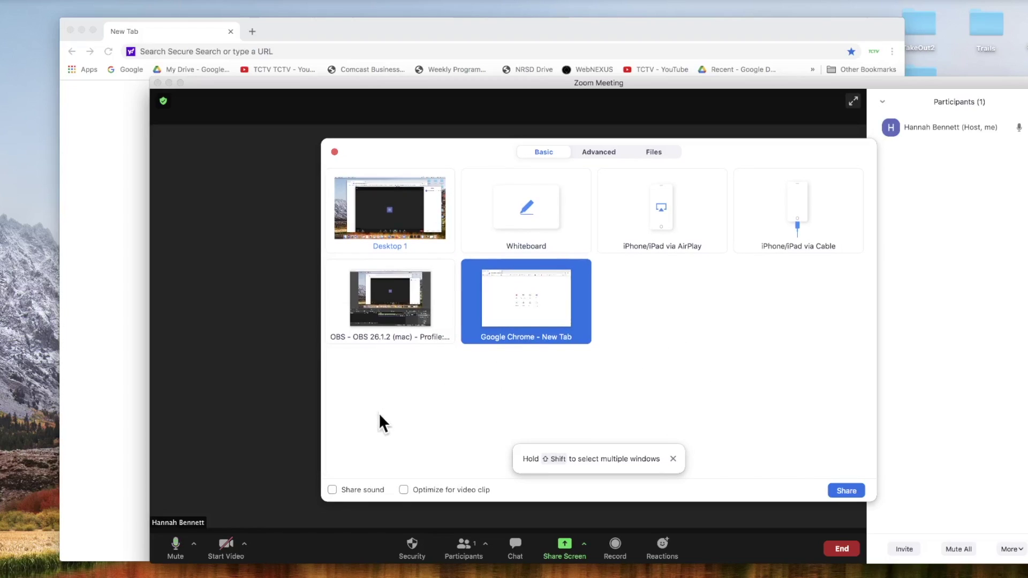
{"action": "left_click", "coordinate": [331, 489]}
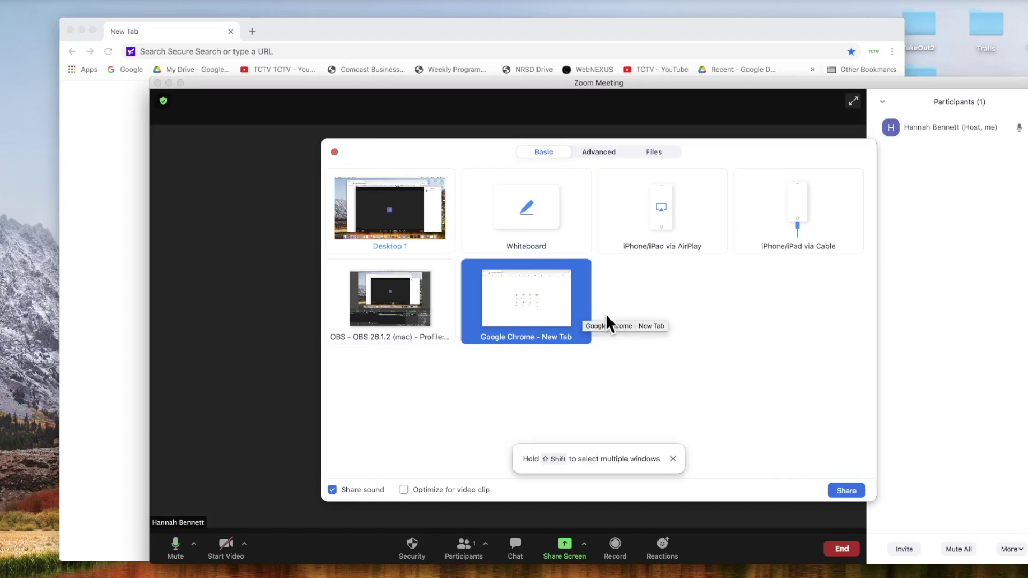
{"action": "left_click", "coordinate": [333, 488]}
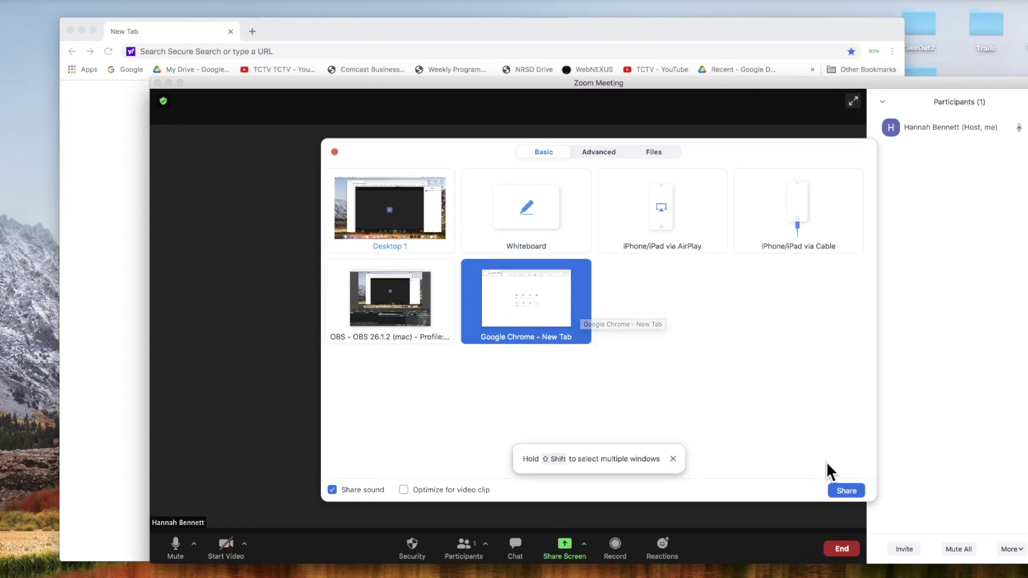
- Share the Chrome New Tab window and reveal the floating meeting controls at the top
{"action": "left_click", "coordinate": [838, 488]}
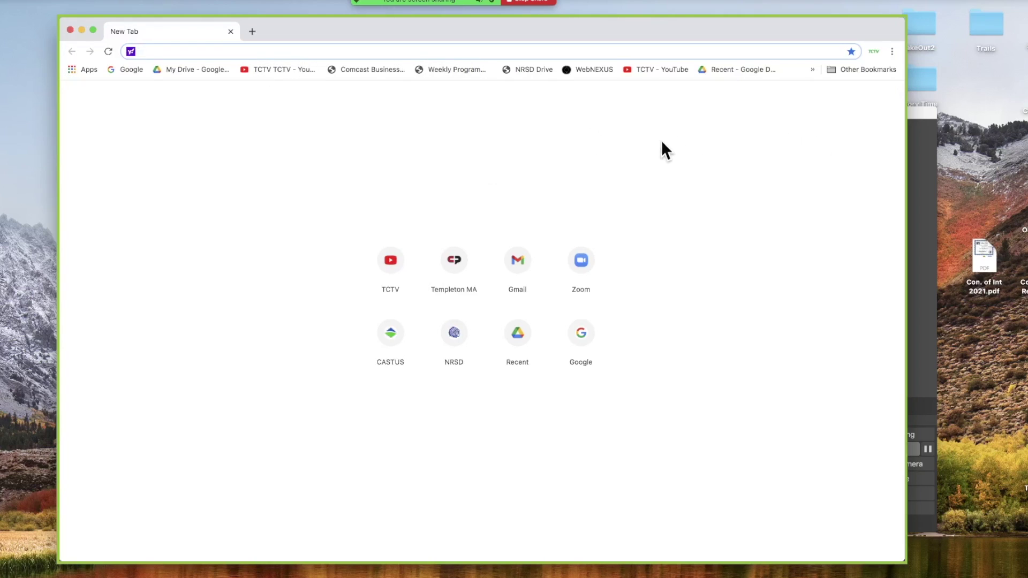
{"action": "mouse_move", "coordinate": [491, 7]}
{"action": "mouse_move", "coordinate": [533, 20]}
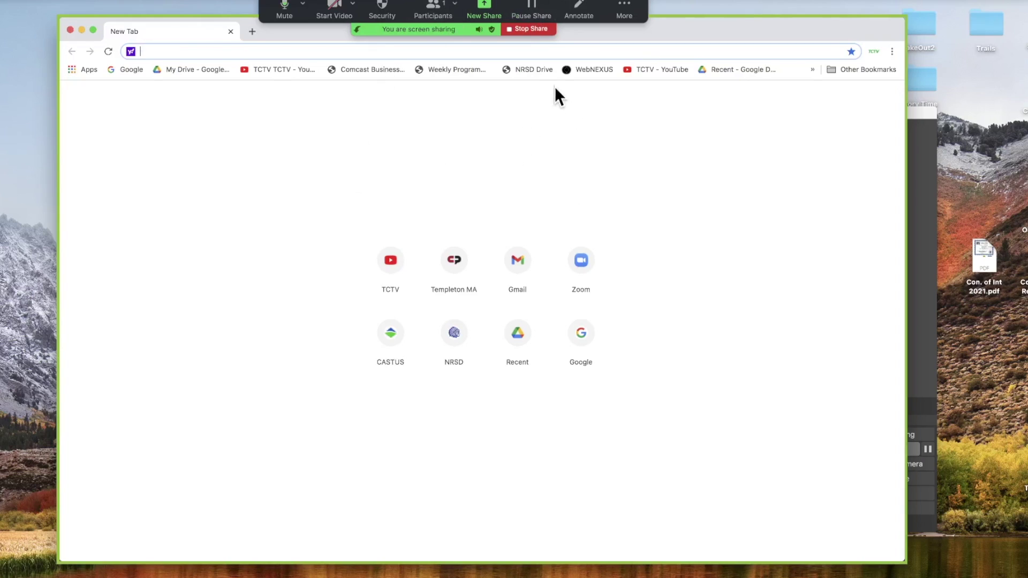
- Open the annotation tools and place a Spotlight arrow pointing at the TCTV shortcut
{"action": "left_click", "coordinate": [586, 9]}
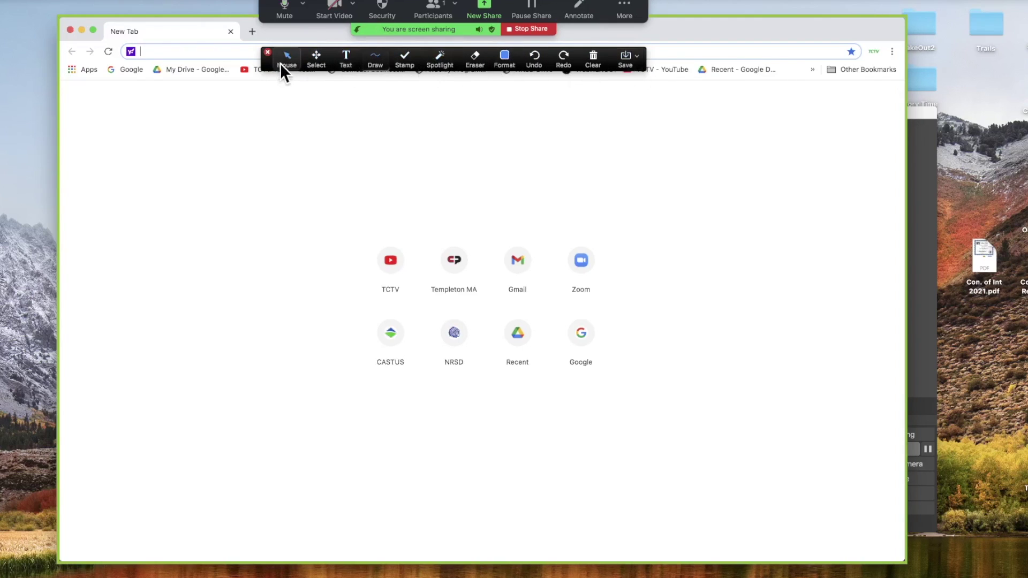
{"action": "left_click", "coordinate": [324, 58]}
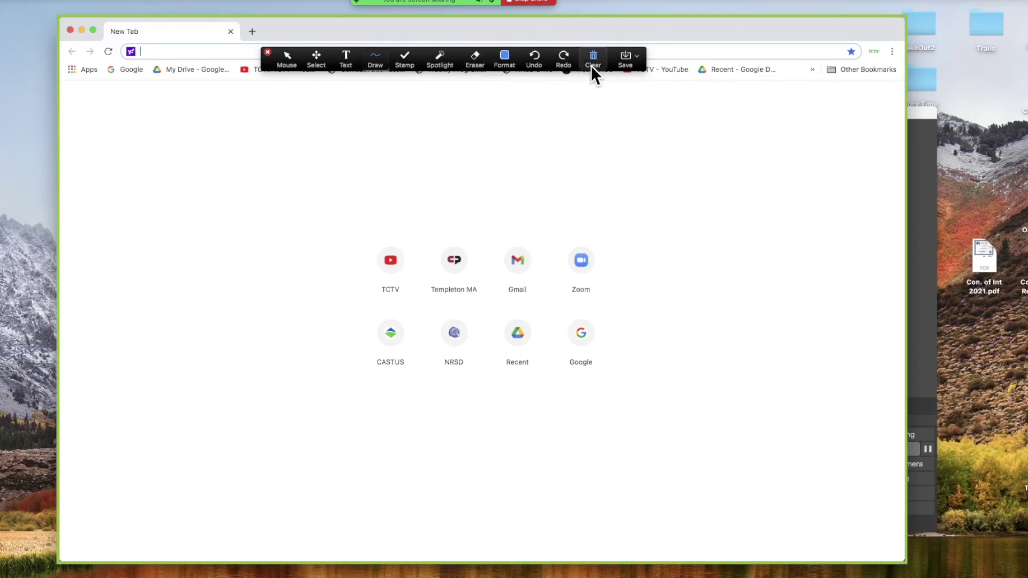
{"action": "left_click", "coordinate": [283, 55]}
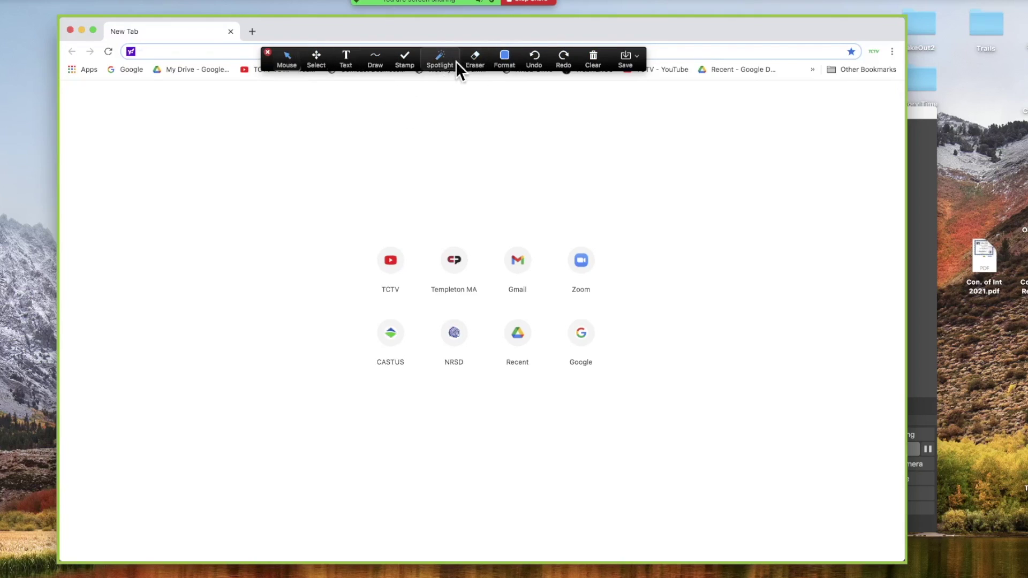
{"action": "left_click", "coordinate": [442, 58]}
{"action": "left_click", "coordinate": [451, 88]}
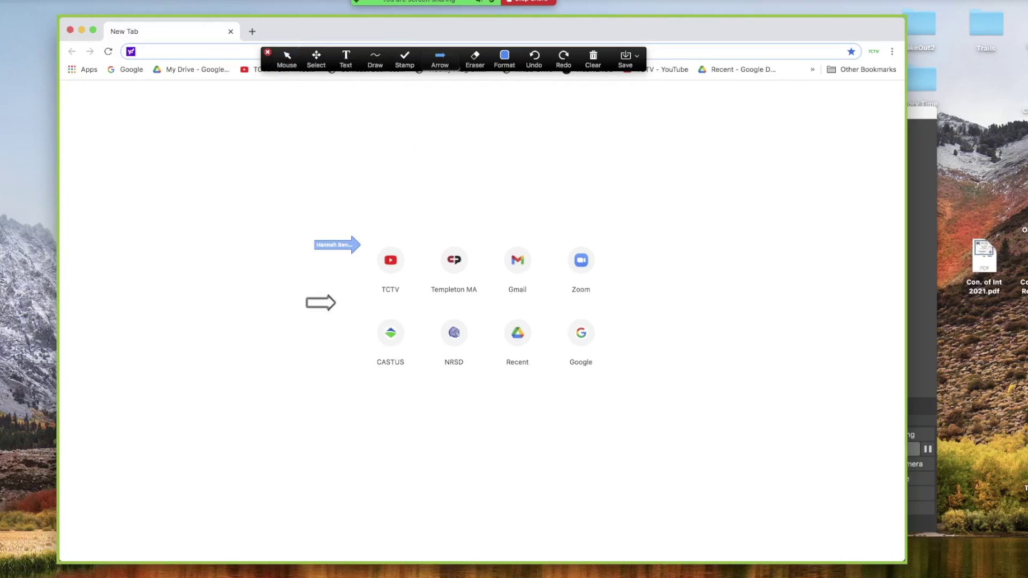
{"action": "left_click", "coordinate": [335, 263]}
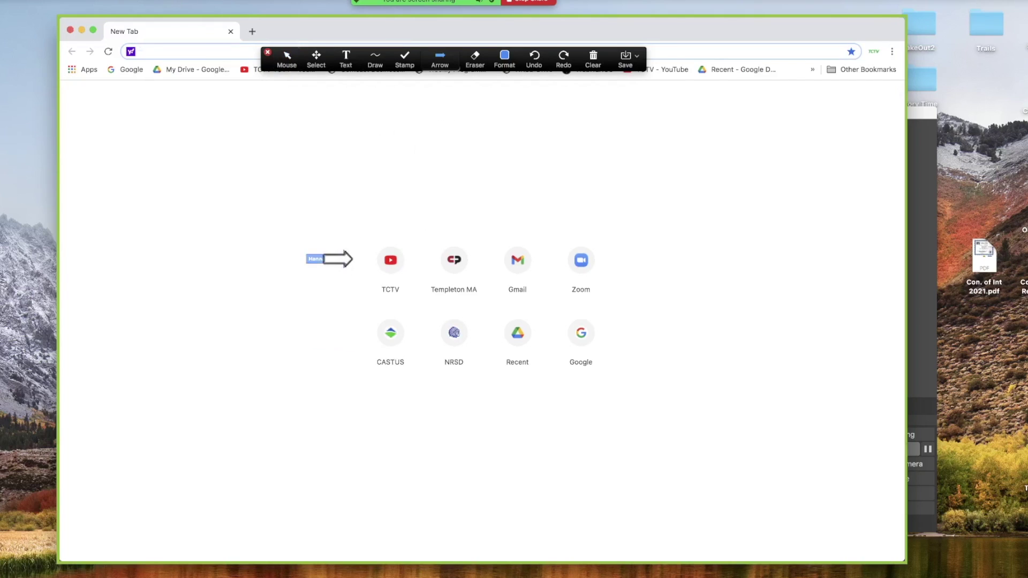
{"action": "left_click", "coordinate": [315, 176]}
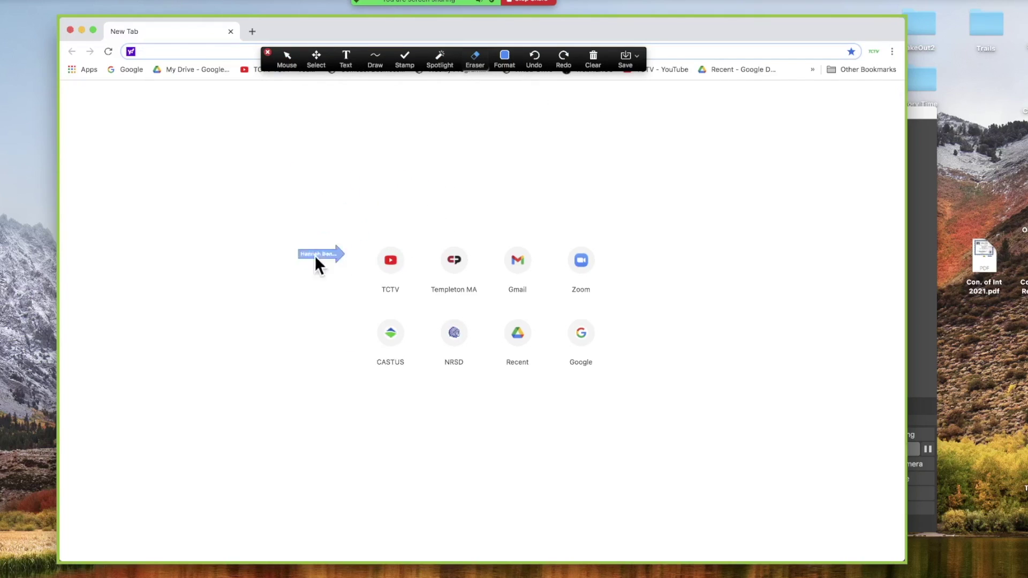
- Draw three filled blue rectangles over the page top and the Gmail/Zoom shortcuts
{"action": "left_click", "coordinate": [372, 53]}
{"action": "left_click", "coordinate": [397, 113]}
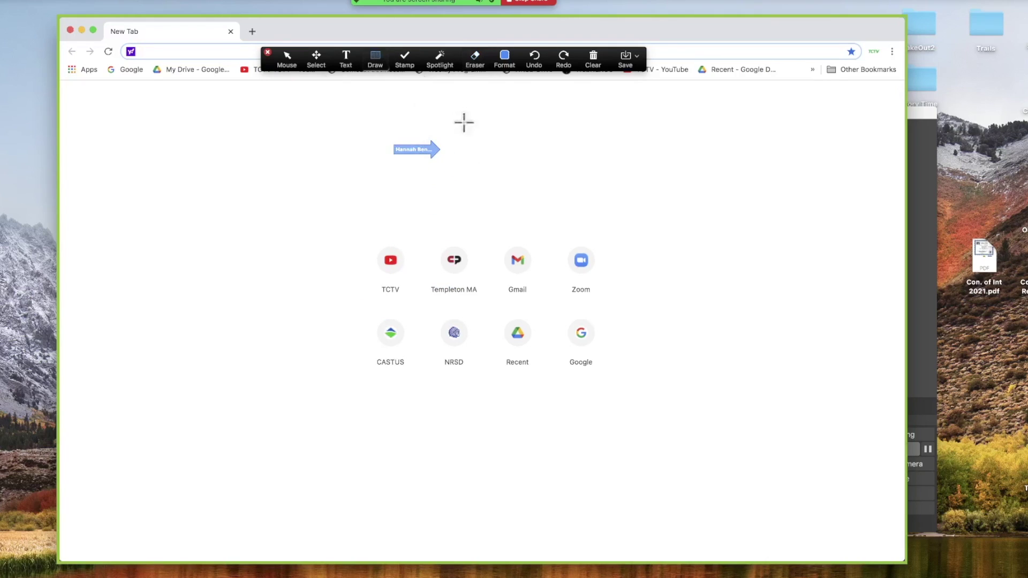
{"action": "left_click_drag", "start_coordinate": [517, 131], "coordinate": [632, 202]}
{"action": "mouse_move", "coordinate": [714, 250]}
{"action": "left_mouse_down"}
{"action": "mouse_move", "coordinate": [702, 362]}
{"action": "mouse_move", "coordinate": [494, 360]}
{"action": "left_mouse_up"}
{"action": "left_click_drag", "start_coordinate": [724, 198], "coordinate": [529, 157]}
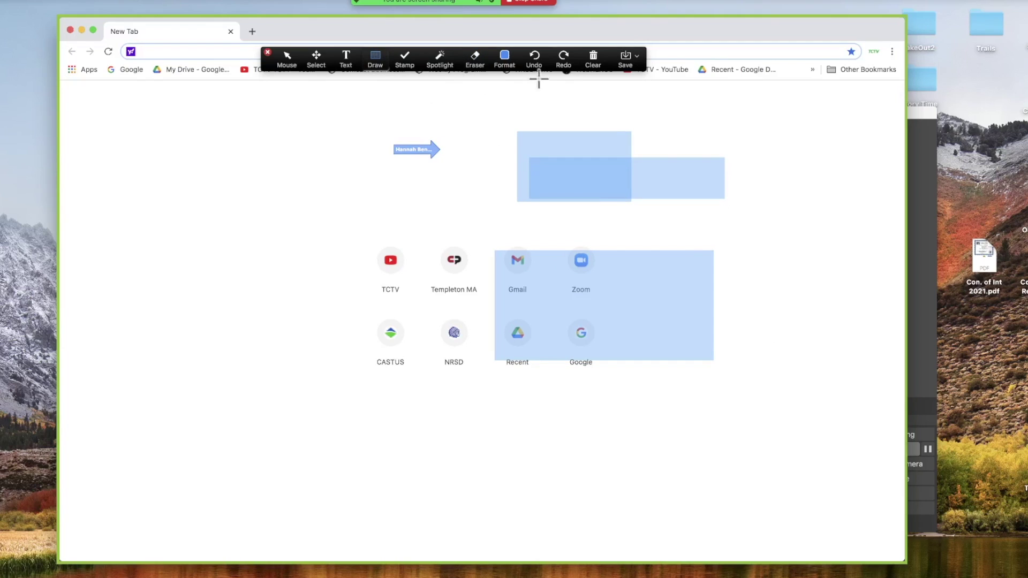
- Clear all drawings from the shared page and return to the Mouse pointer
{"action": "left_click", "coordinate": [591, 59]}
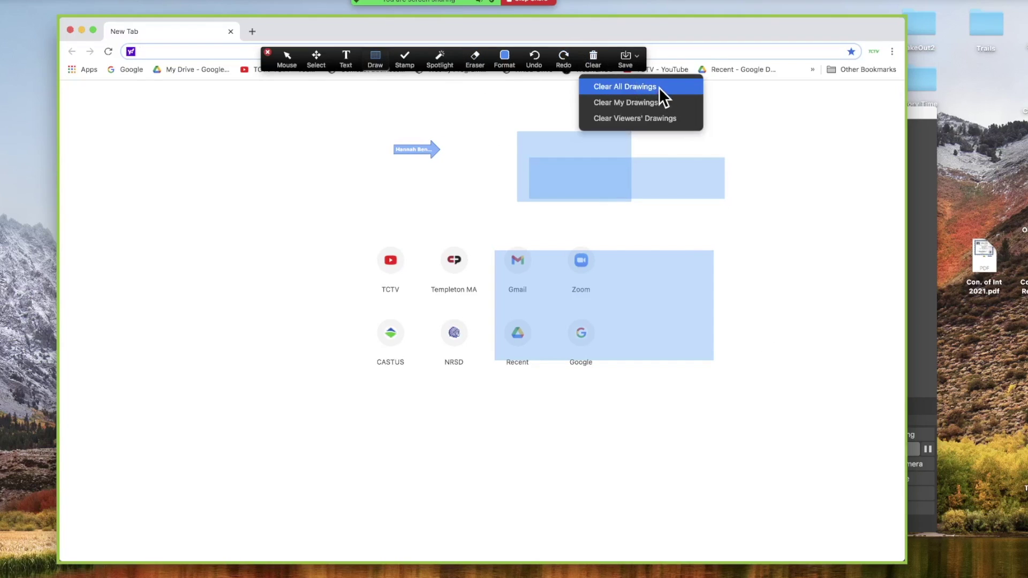
{"action": "left_click", "coordinate": [658, 87]}
{"action": "left_click", "coordinate": [591, 65]}
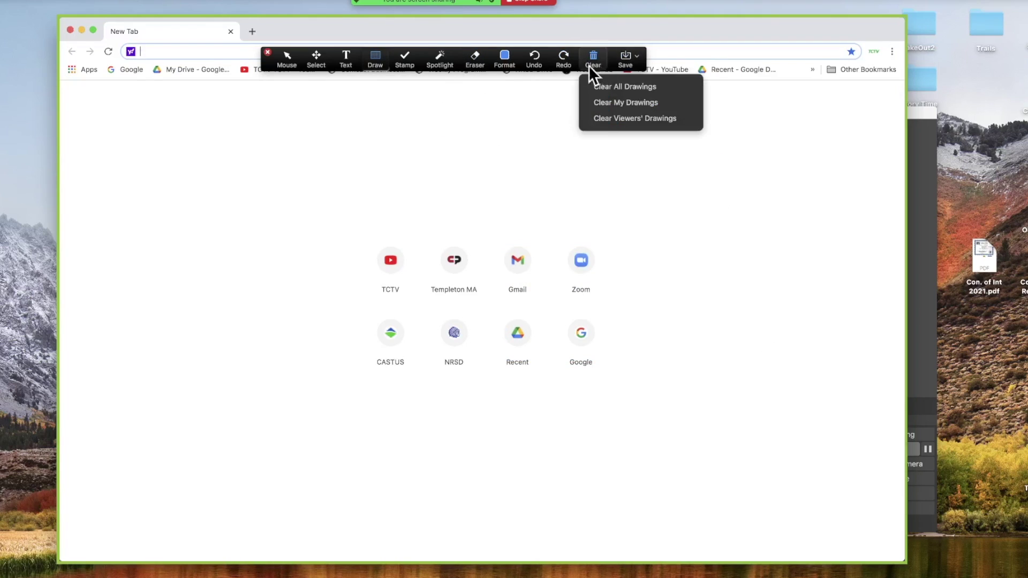
{"action": "left_click", "coordinate": [280, 57]}
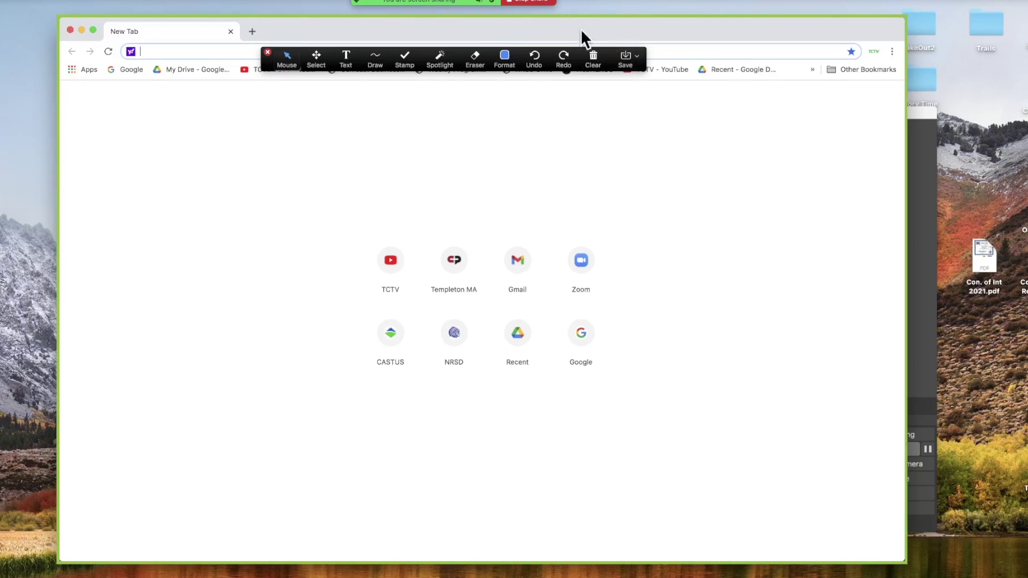
{"action": "mouse_move", "coordinate": [565, 7]}
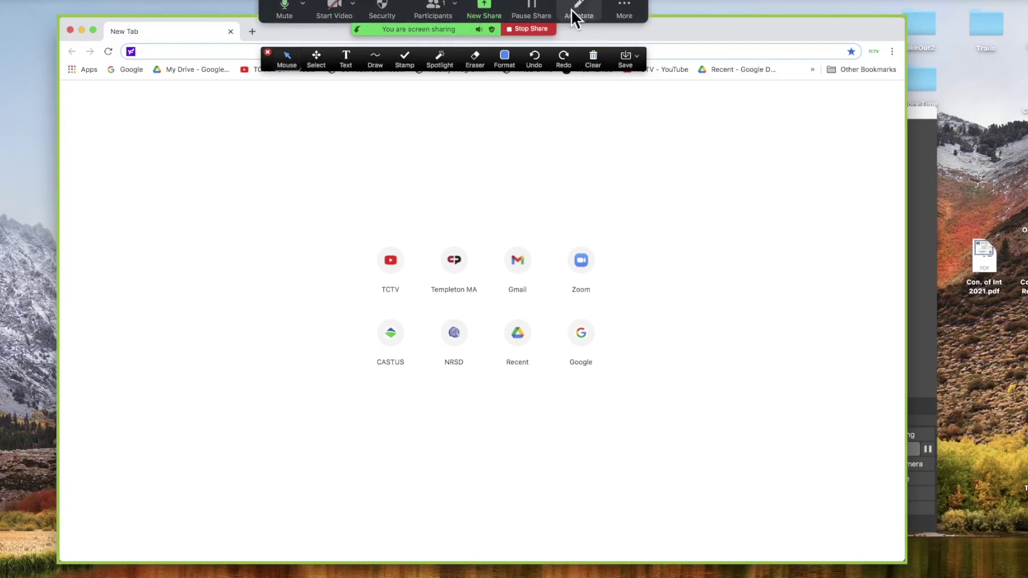
- Close the Annotate toolbar, check the More menu, then Stop Share on the Chrome window
{"action": "left_click", "coordinate": [578, 10]}
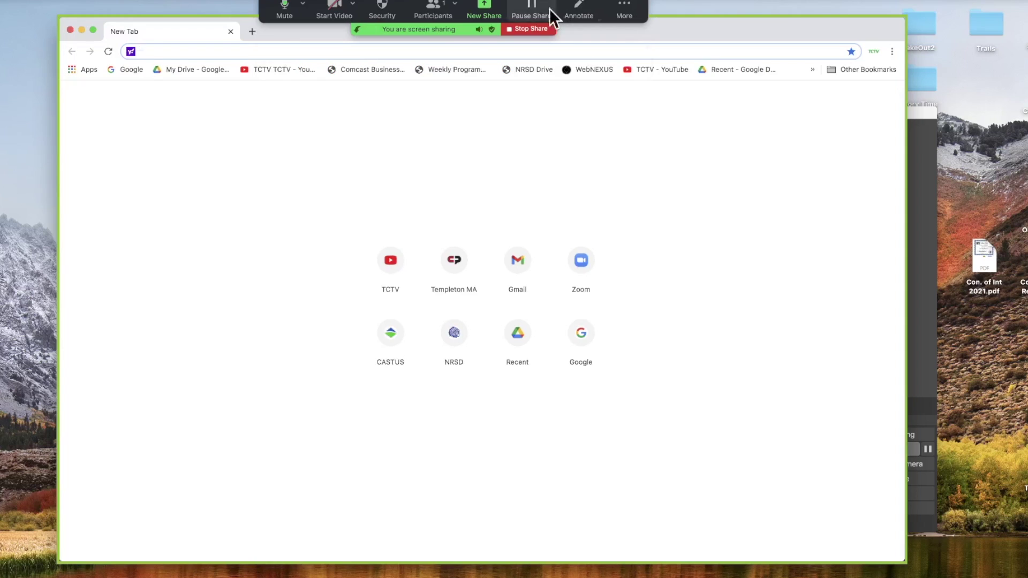
{"action": "left_click", "coordinate": [624, 12]}
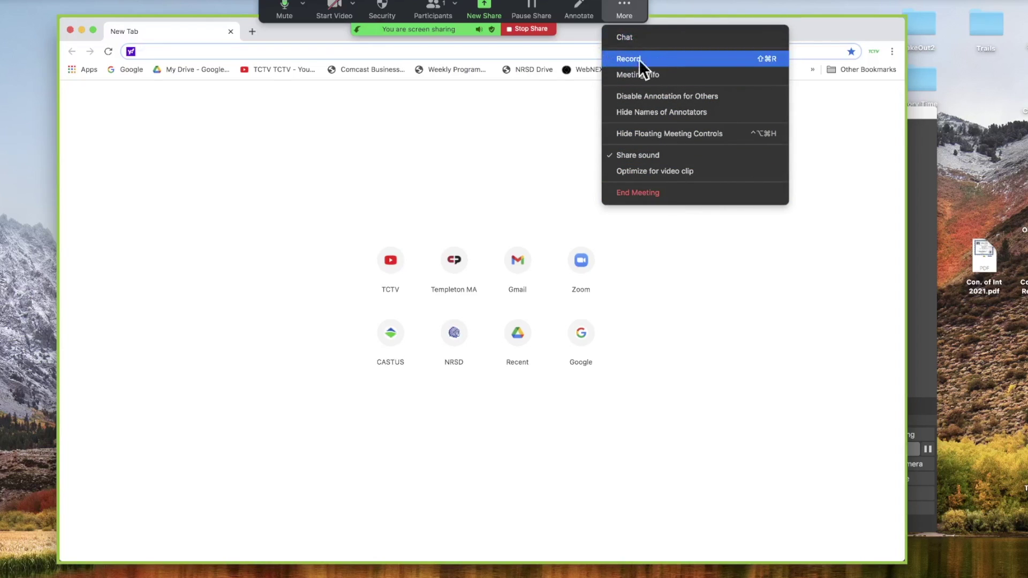
{"action": "left_click", "coordinate": [620, 10]}
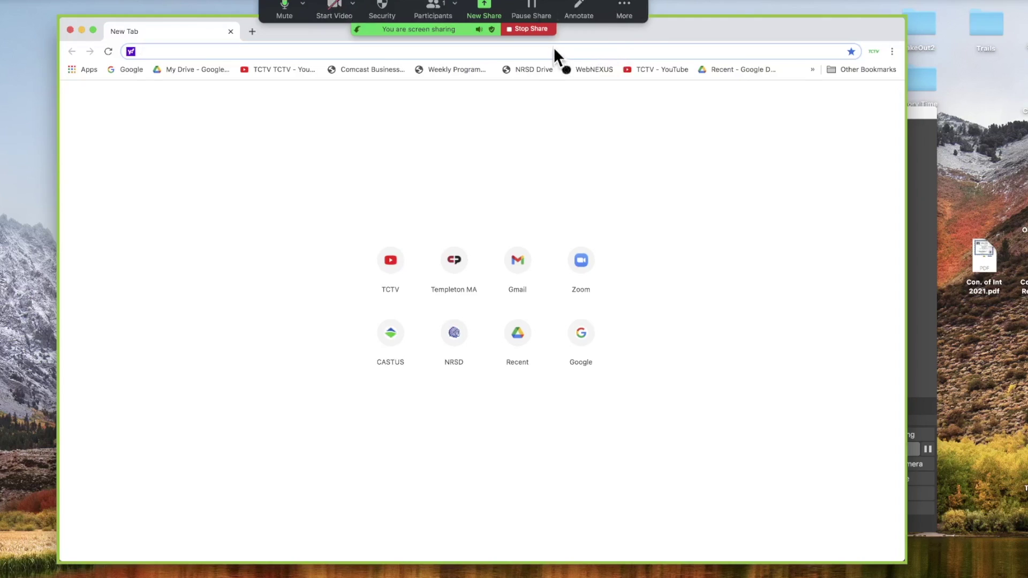
{"action": "left_click", "coordinate": [536, 30]}
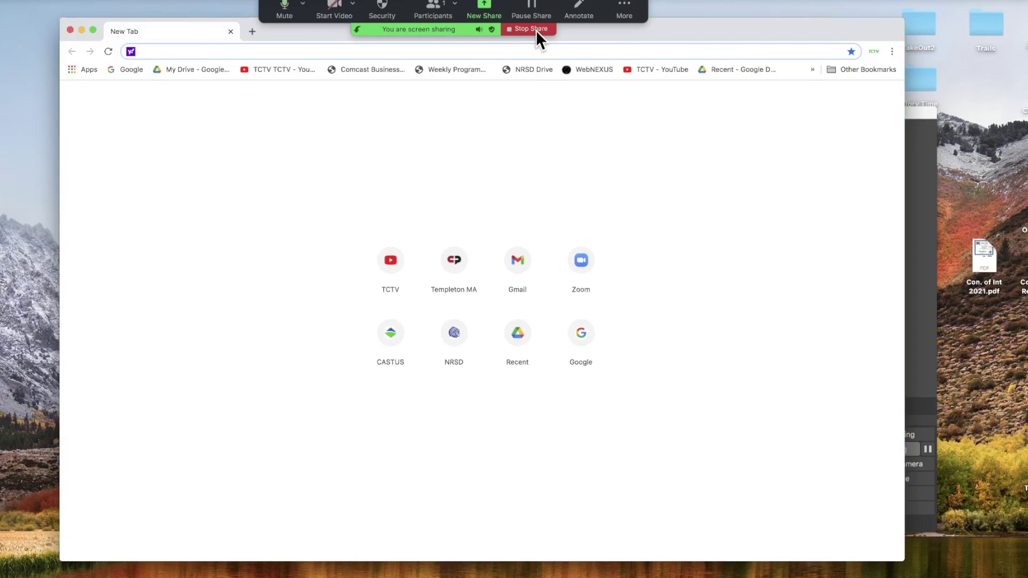